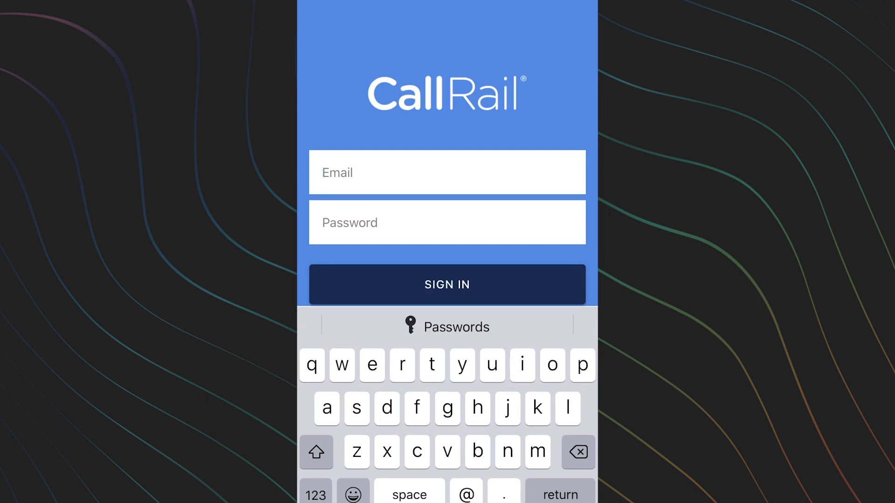
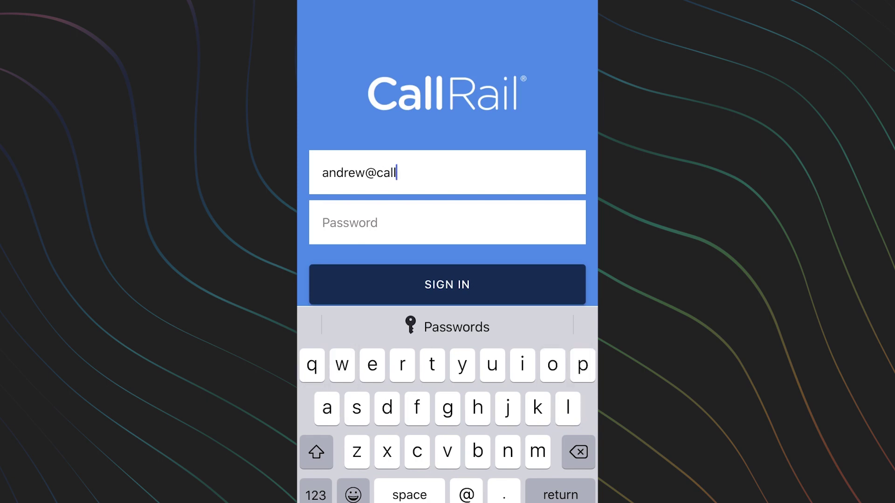
key(Return)
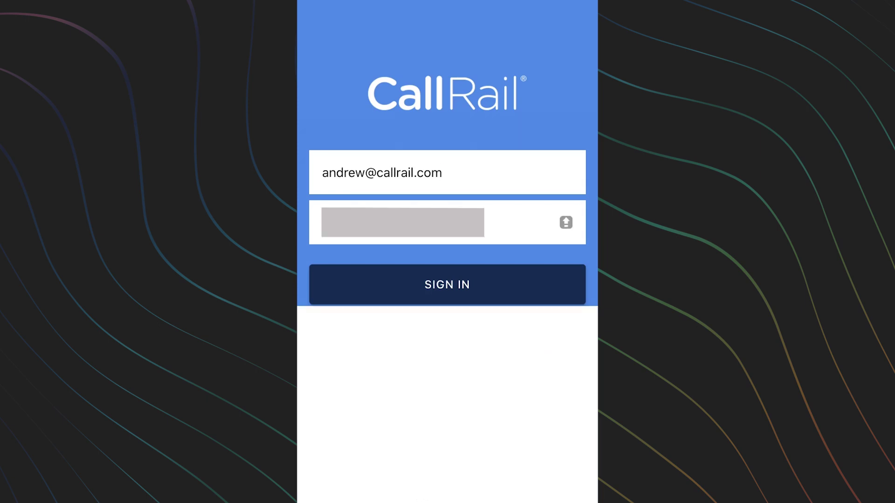
click(447, 284)
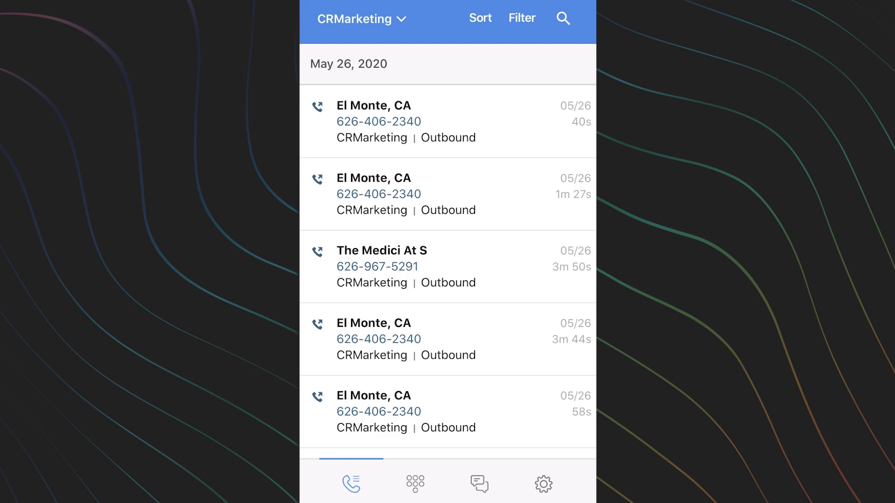
Step: Once the CRMarketing call log loads, open the company switcher from its header
click(361, 18)
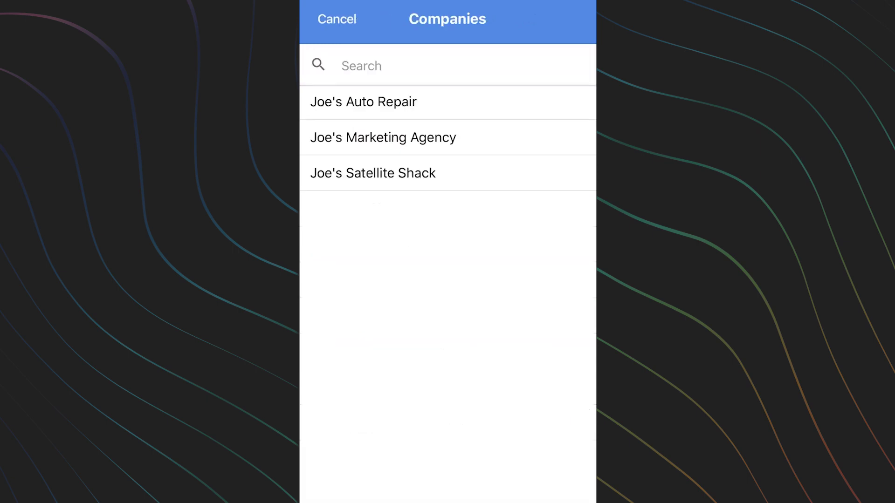
click(336, 19)
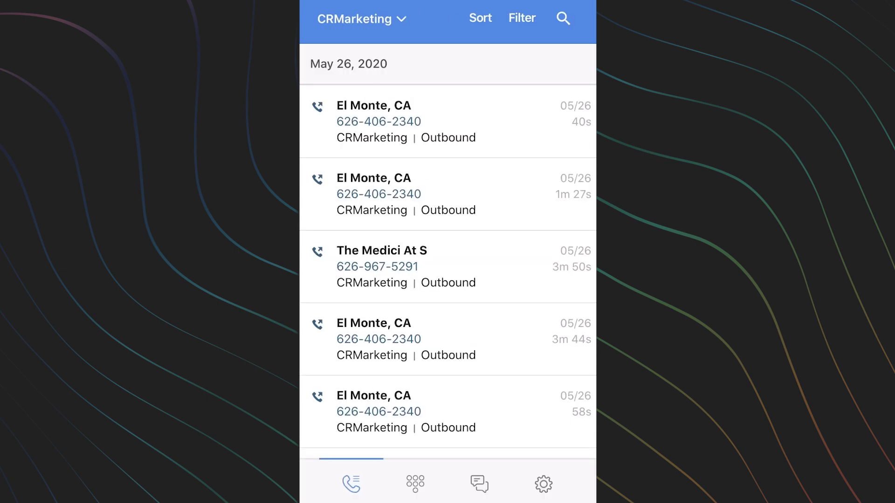
click(480, 18)
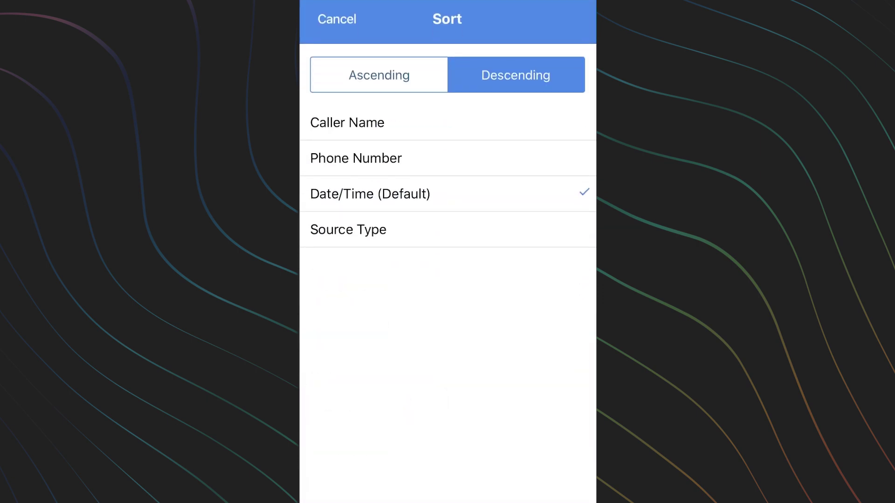
click(336, 18)
click(522, 18)
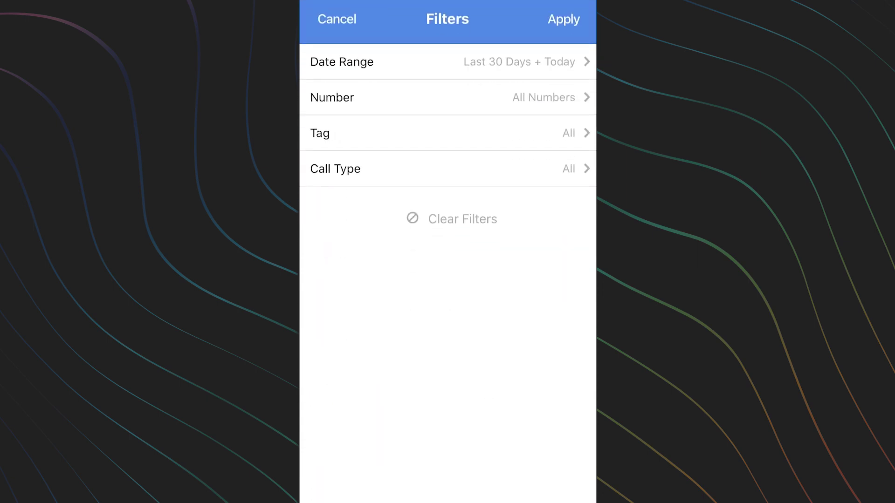
click(564, 19)
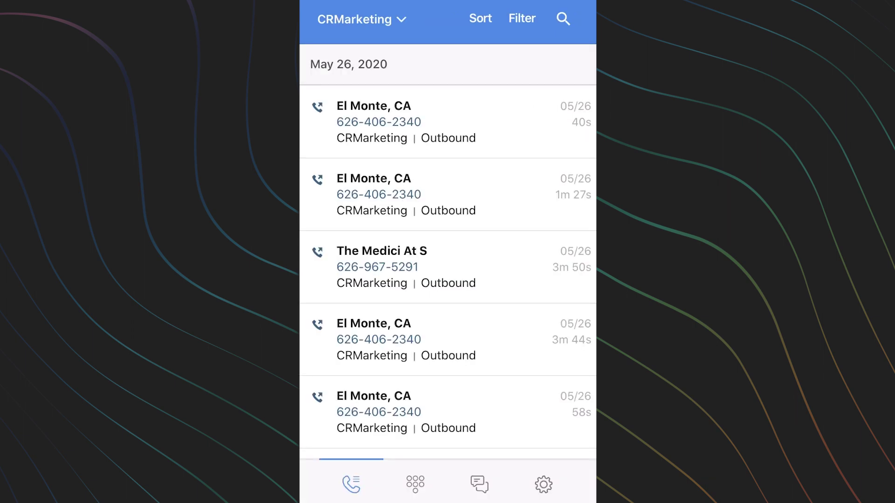
Step: Open the 1m 27s El Monte call's details and start a note in its Notes section
click(379, 194)
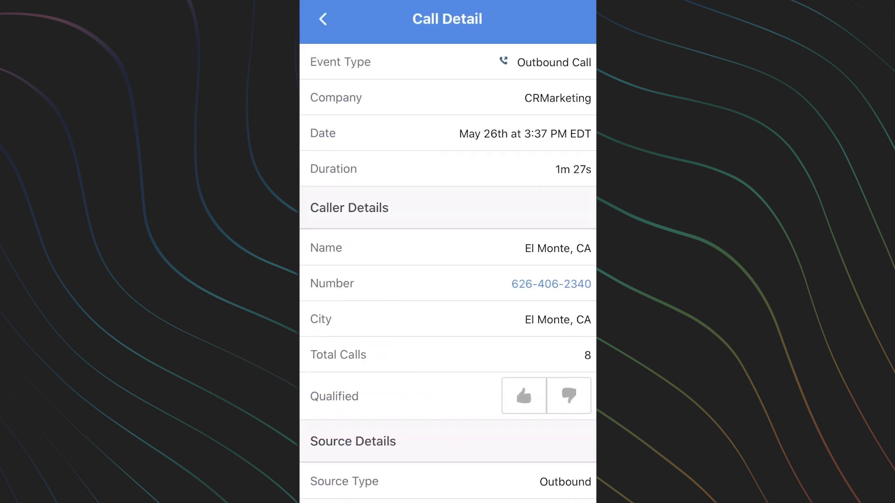
scroll(448, 266, down, 1)
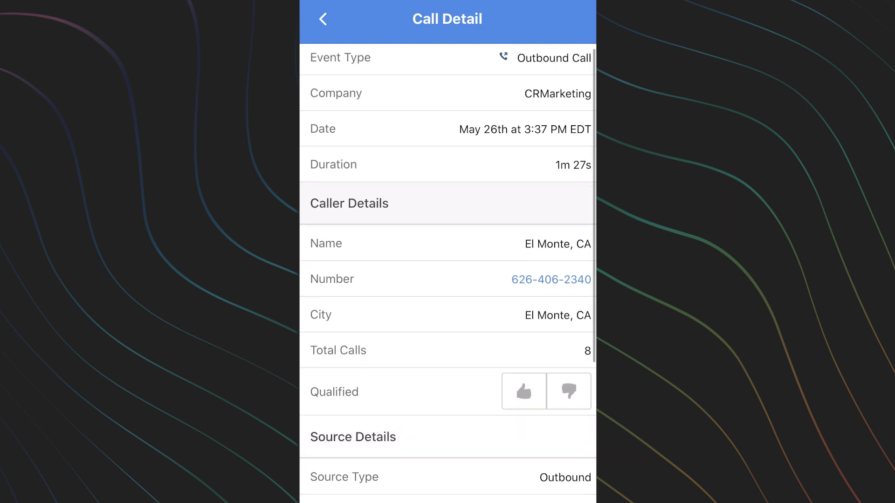
scroll(448, 265, down, 2)
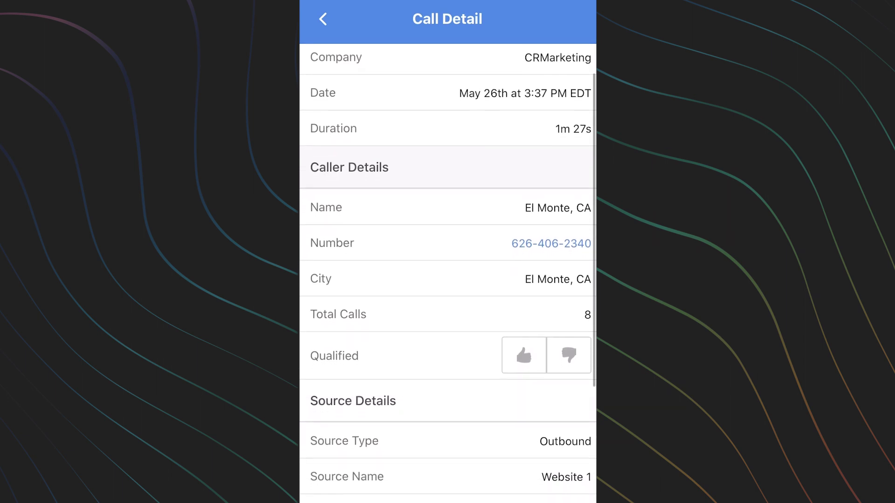
scroll(447, 272, down, 2)
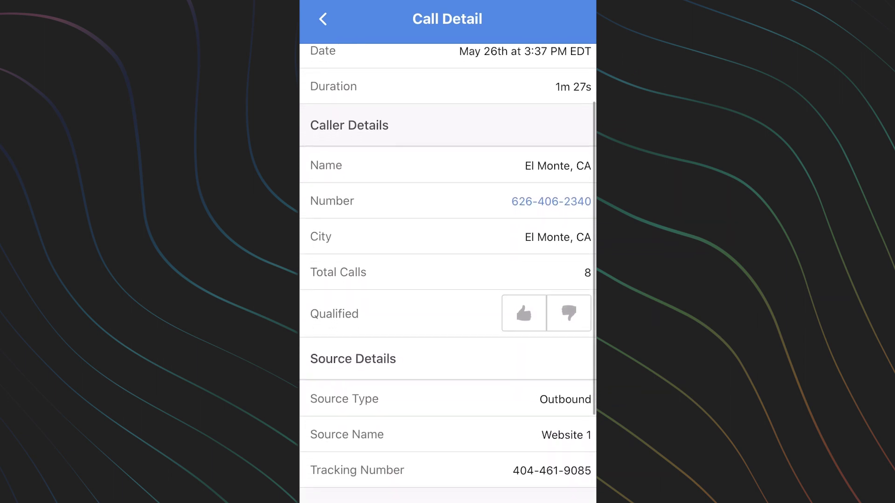
scroll(448, 266, down, 2)
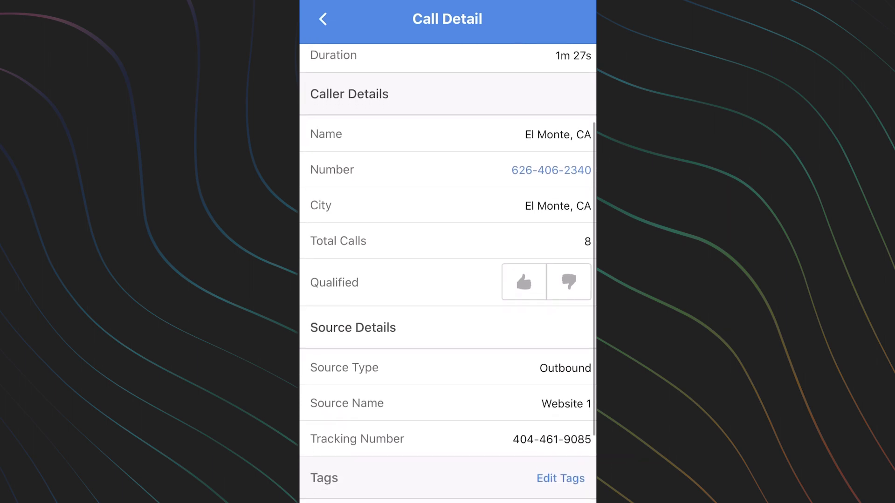
scroll(447, 265, down, 2)
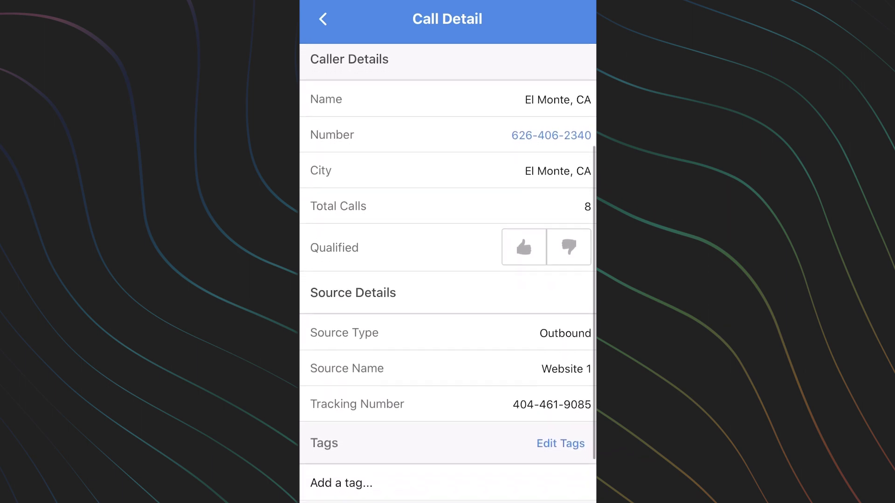
scroll(448, 273, down, 2)
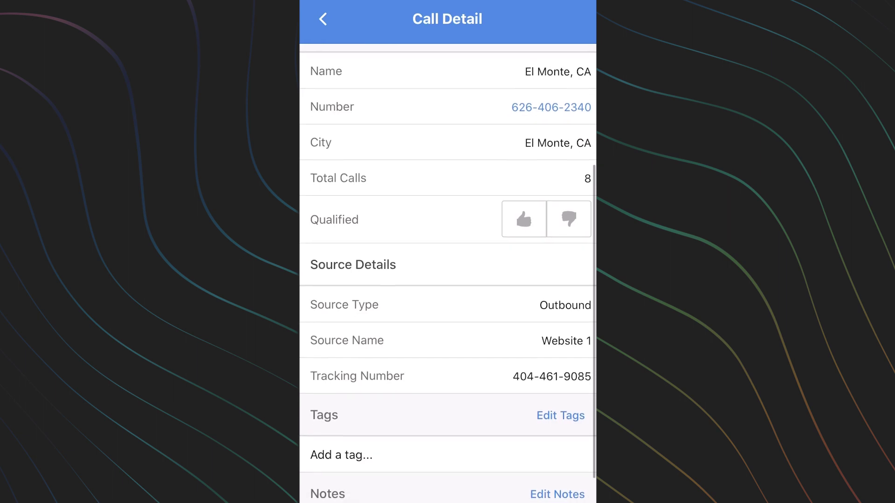
scroll(448, 273, down, 2)
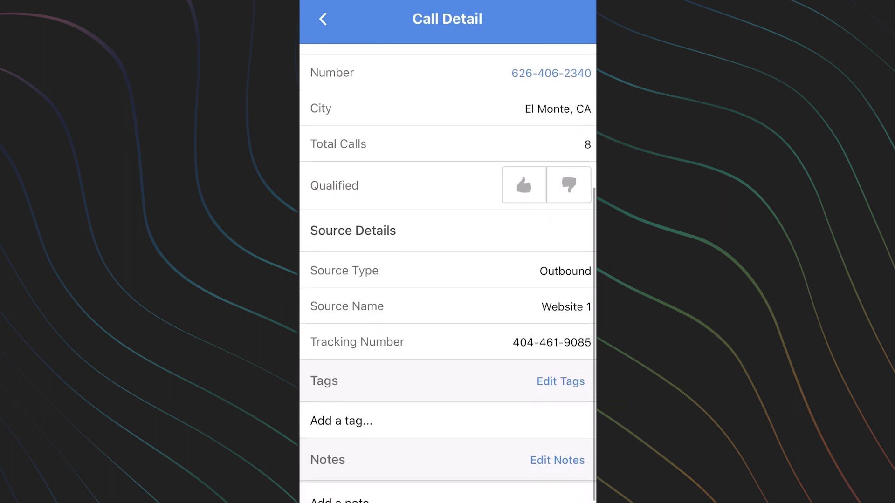
click(557, 446)
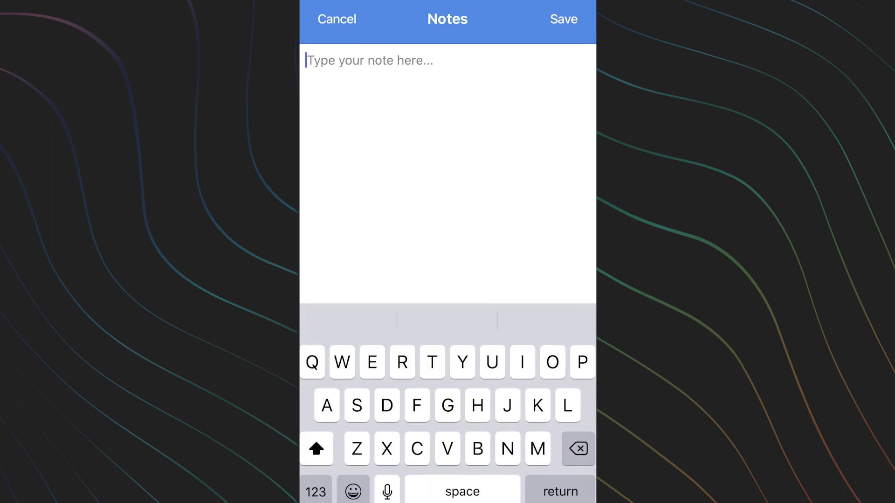
Step: Save the note 'Make sure to give them promo pricing.' on the El Monte call
text(Make sure to give them promo)
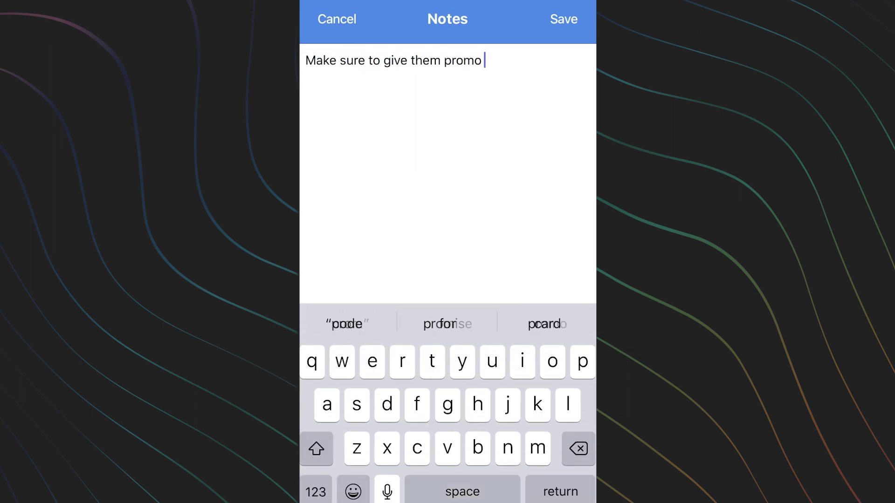
text( pricing.)
click(563, 19)
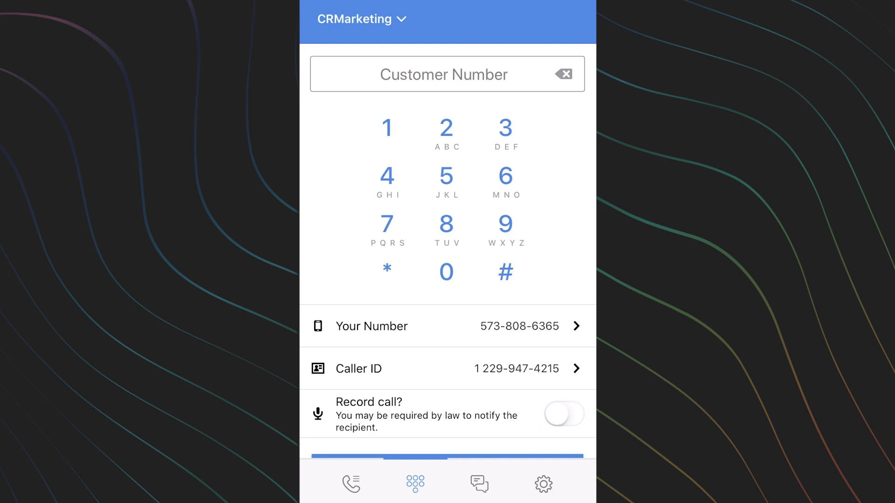
click(387, 182)
click(446, 275)
click(388, 182)
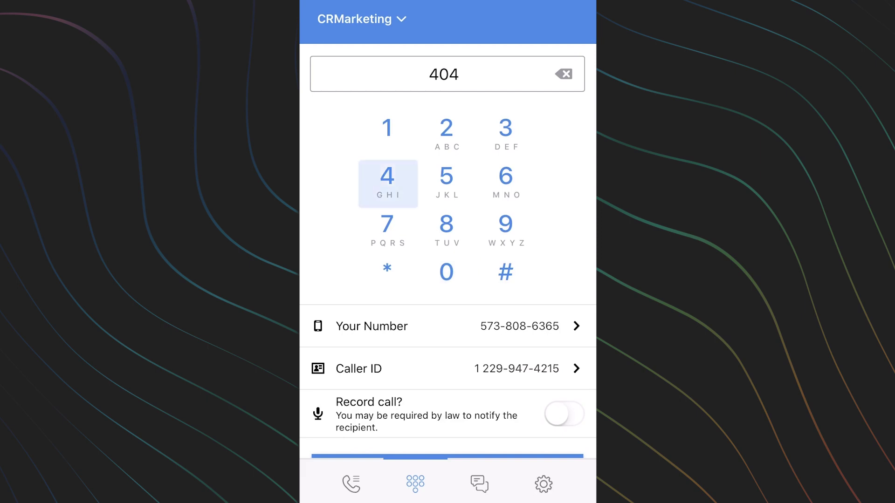
click(446, 182)
click(446, 182)
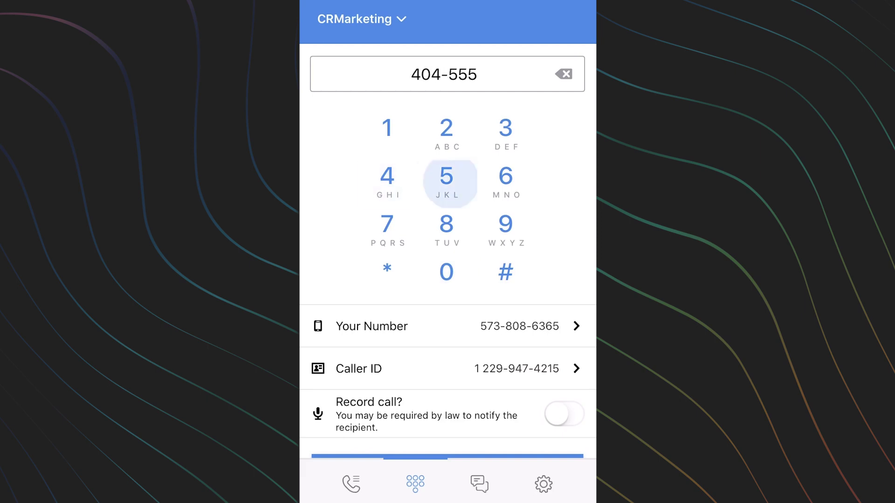
click(446, 182)
click(446, 182)
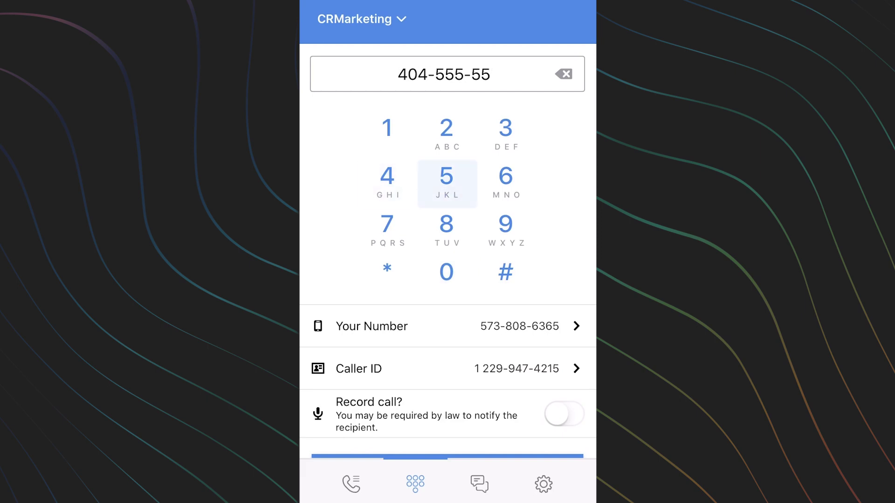
click(446, 182)
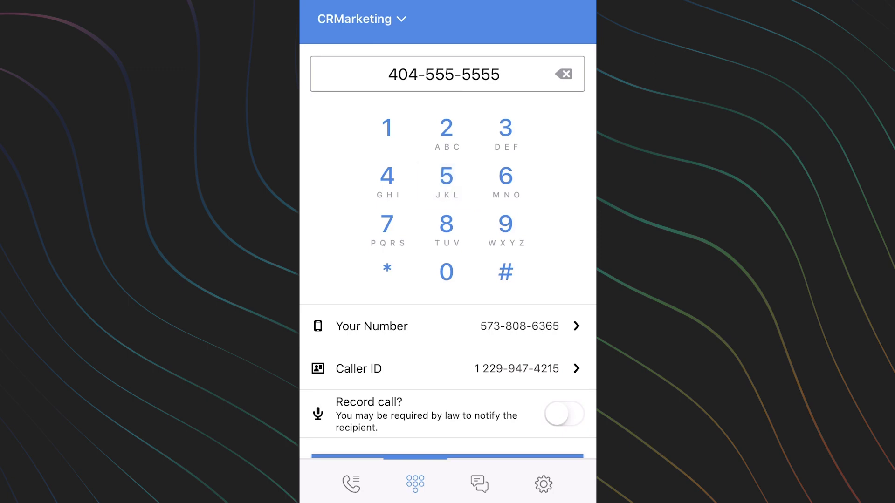
scroll(448, 251, down, 2)
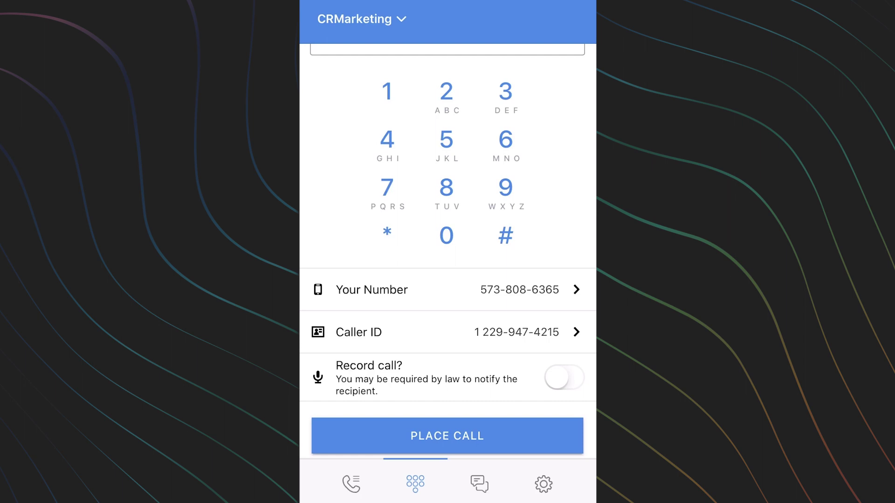
click(448, 332)
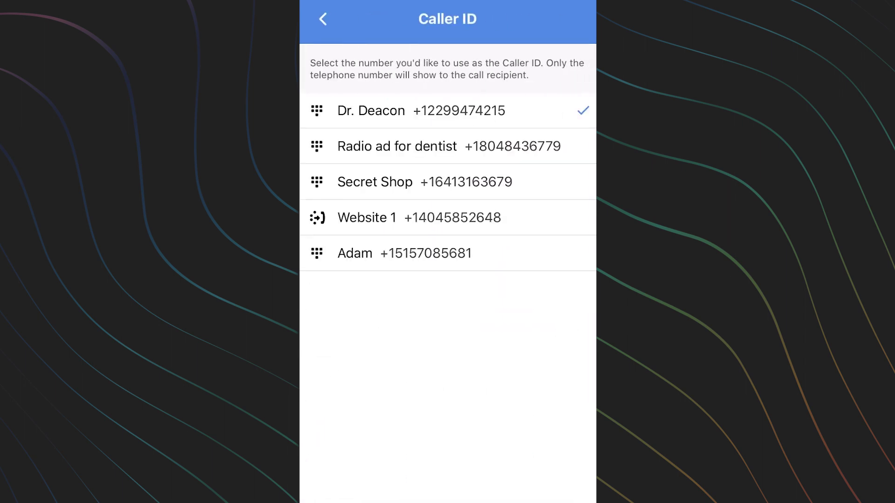
click(322, 19)
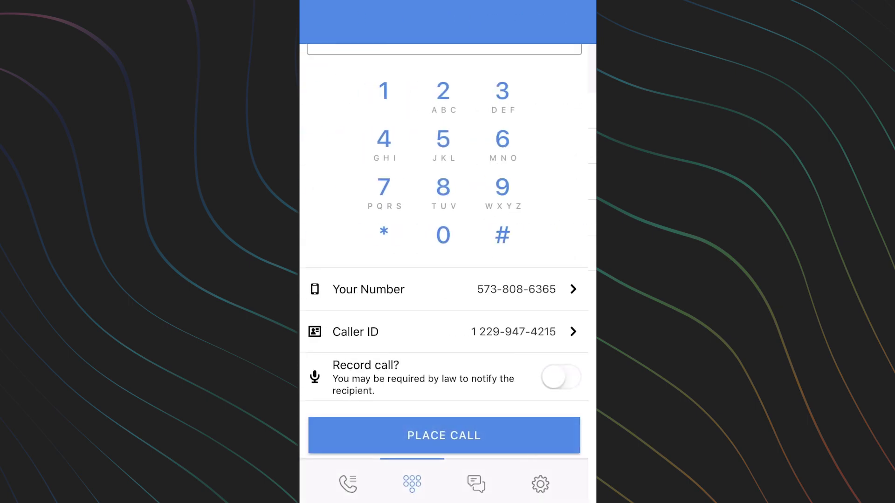
click(564, 378)
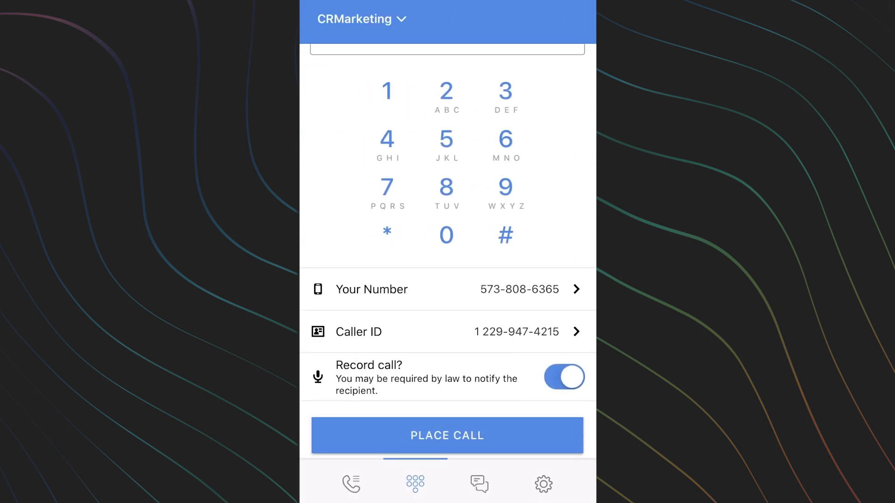
click(447, 436)
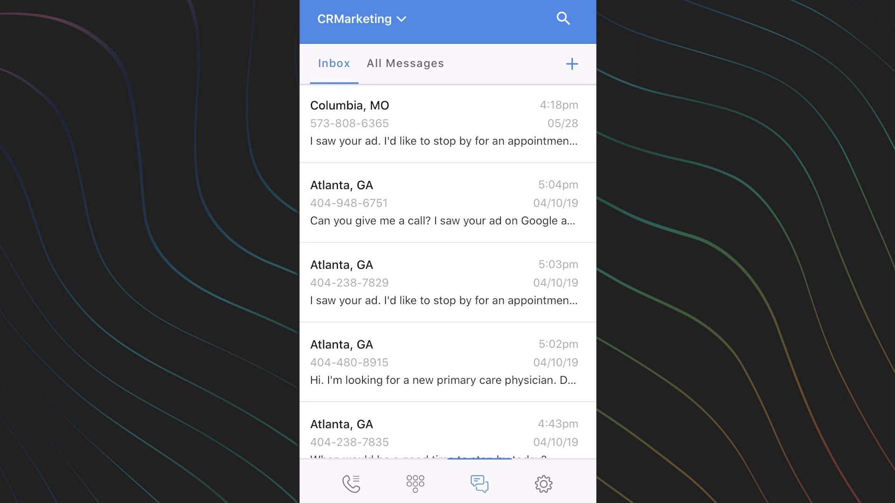
click(443, 124)
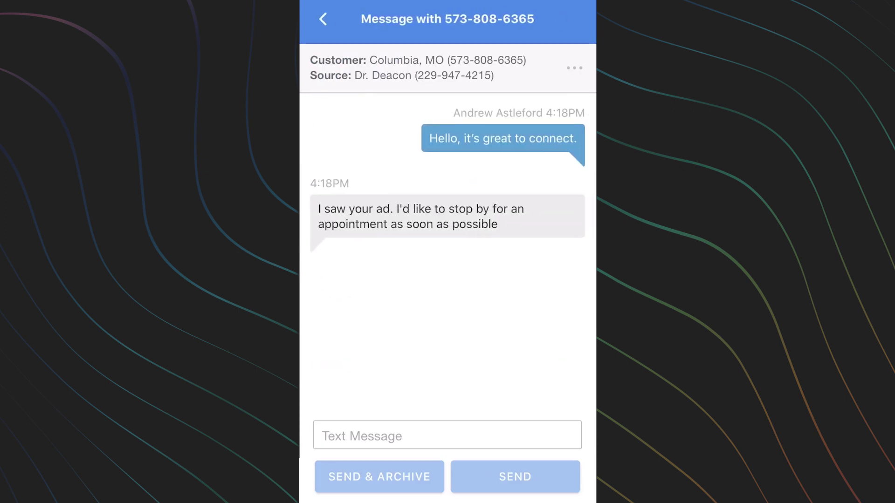
Step: Send the reply 'Great. I'm available later this afternoon.' to the Columbia customer
click(447, 436)
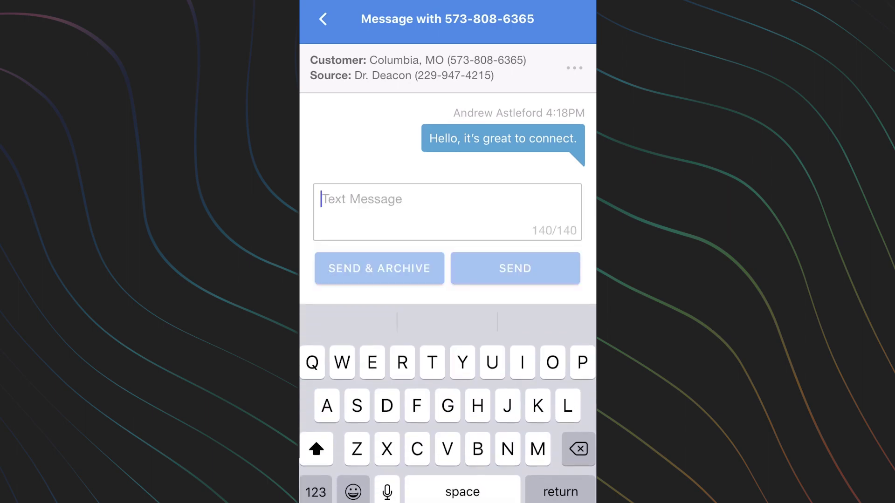
text(Great. I’m ava)
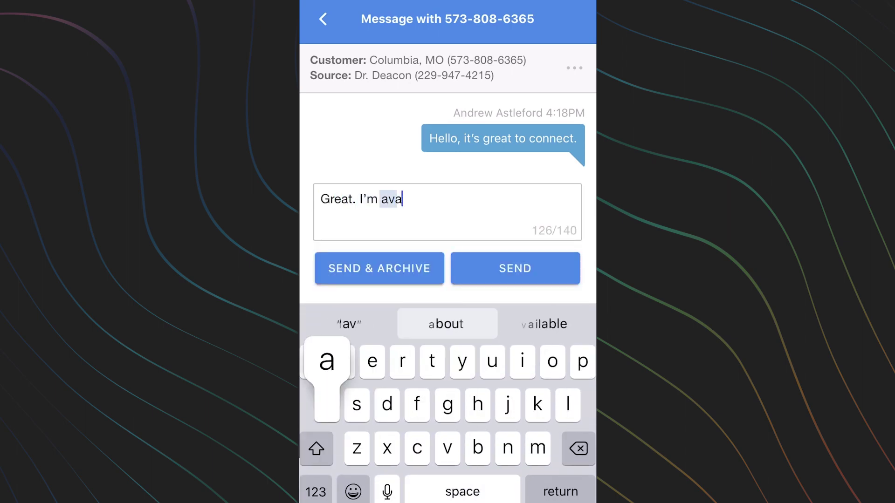
text(ilable la)
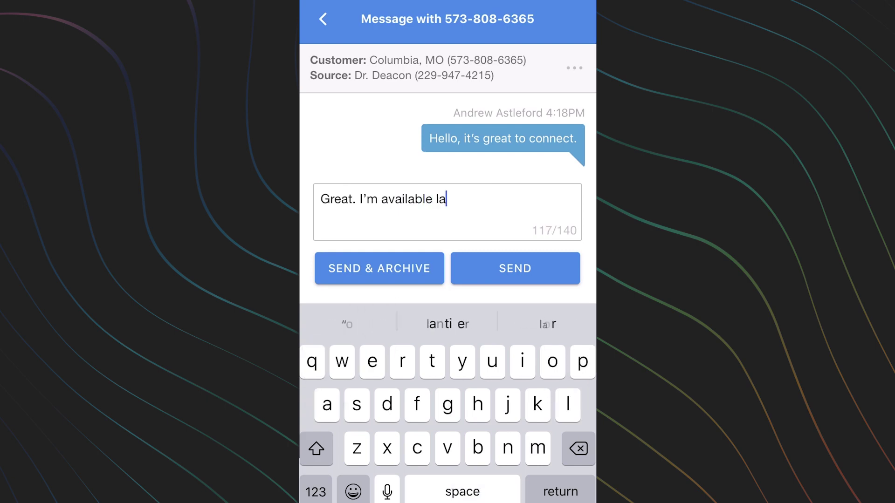
text(ter this af)
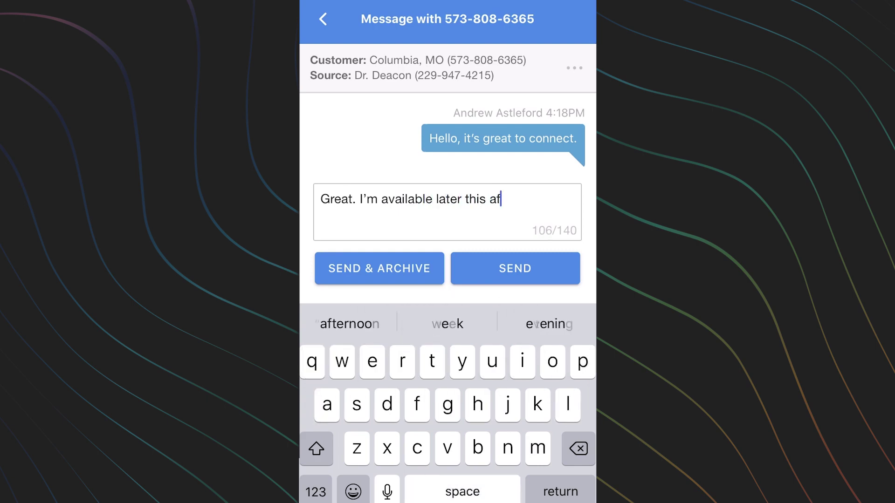
text(ternoon)
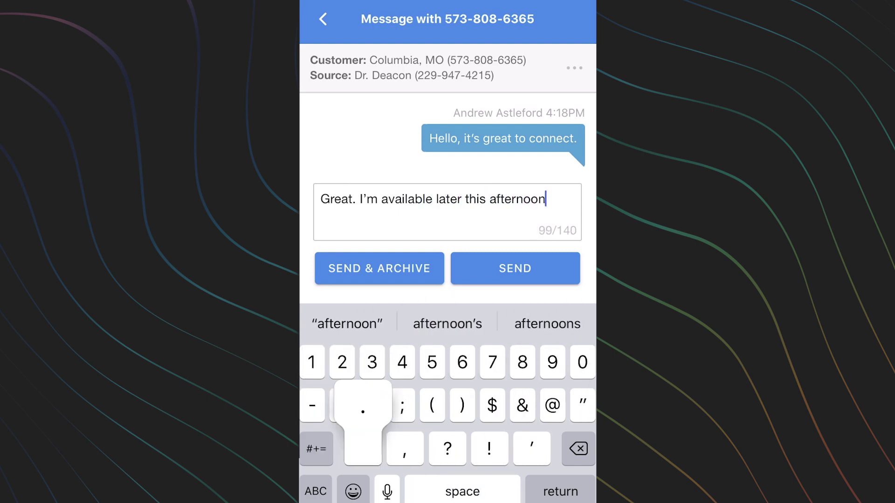
text(.)
click(515, 268)
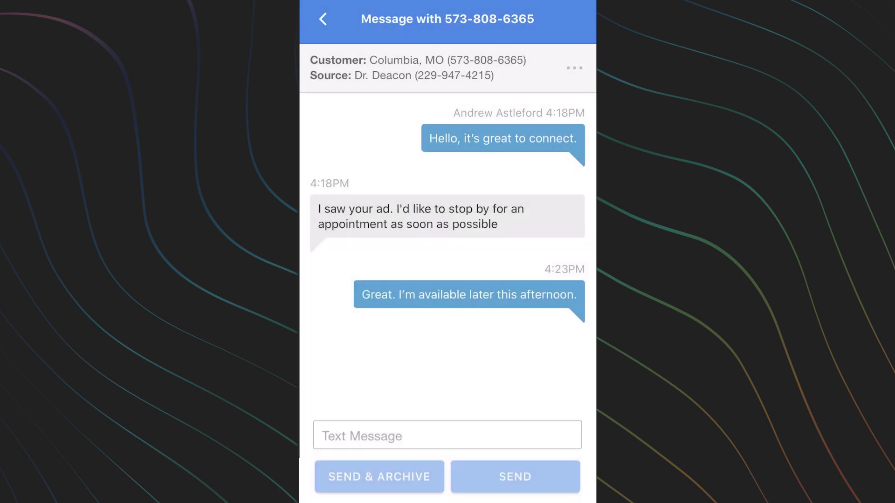